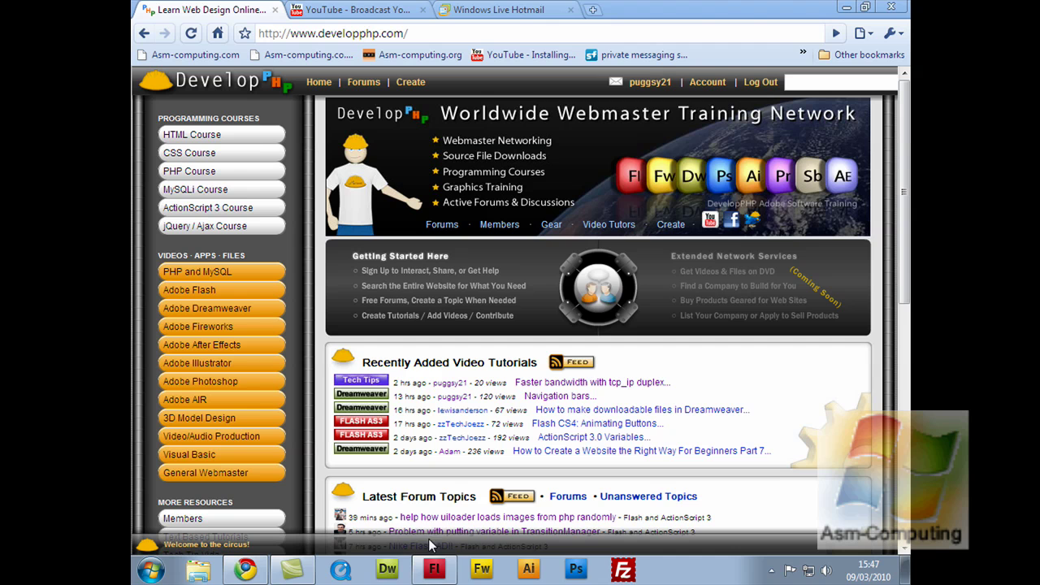
# - Switch to Flash and create a new Flash File (ActionScript 3.0), Untitled-8
pyautogui.click(441, 573)
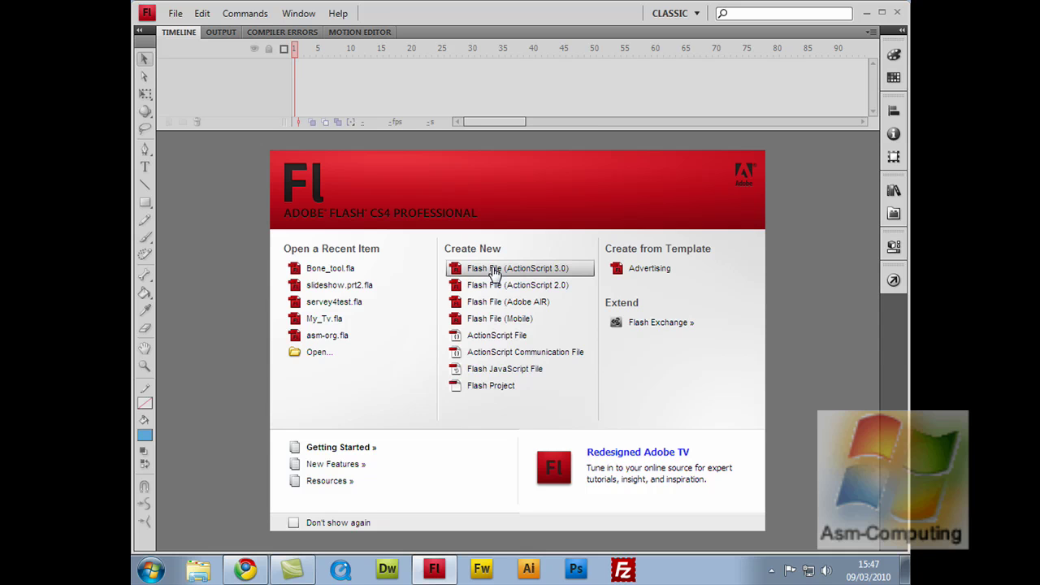
pyautogui.click(492, 268)
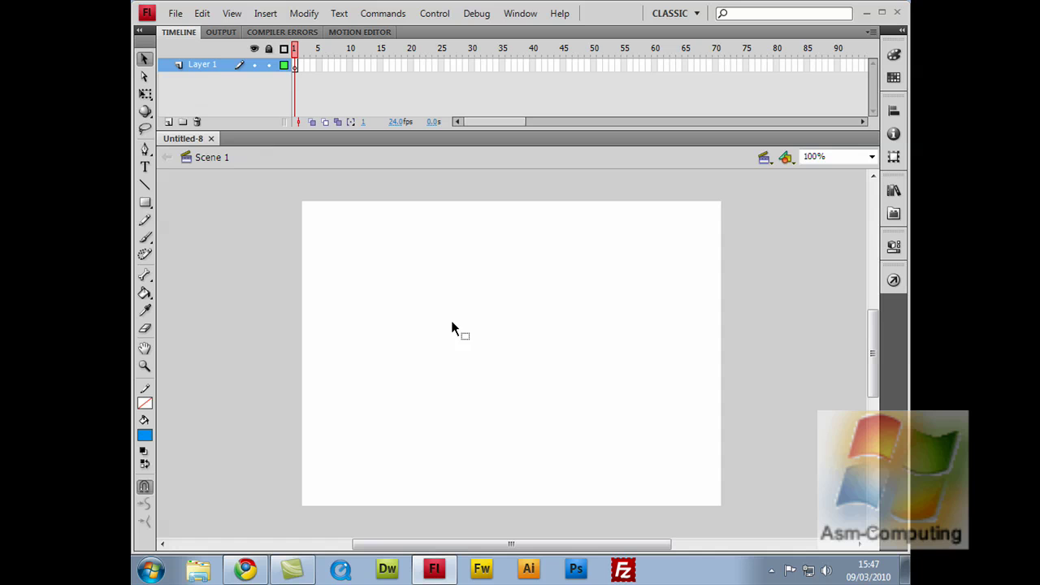
# - Show and close the Properties panel, then display the workspace layouts with Classic active
pyautogui.click(894, 248)
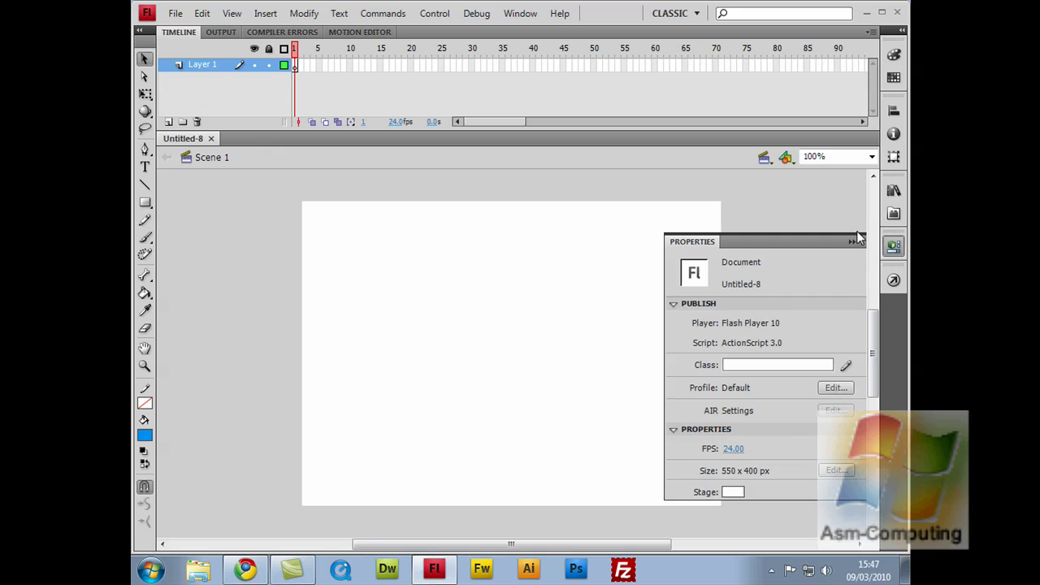
pyautogui.click(520, 13)
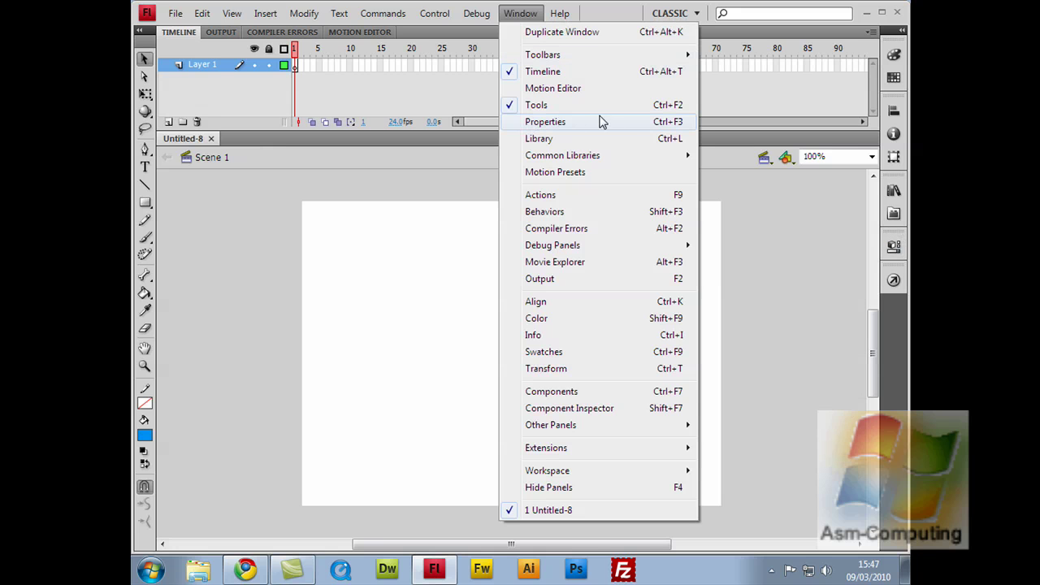
pyautogui.click(558, 122)
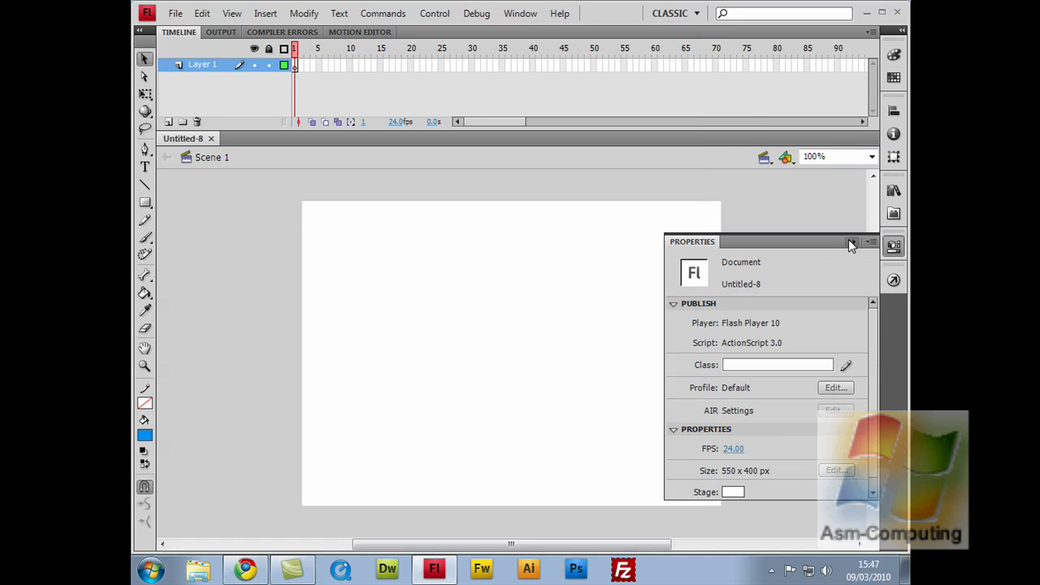
pyautogui.click(850, 242)
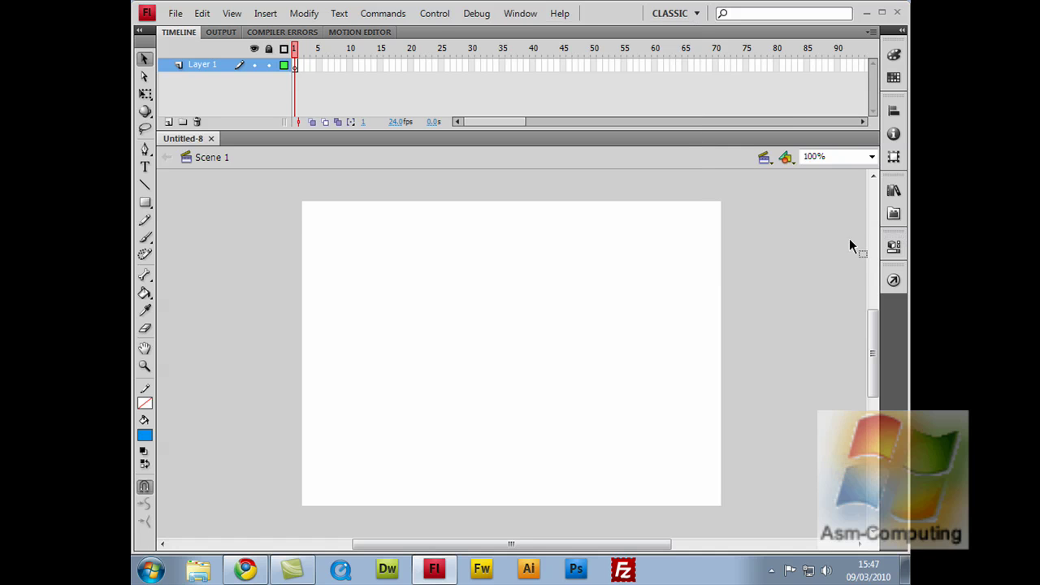
pyautogui.click(144, 277)
pyautogui.click(696, 14)
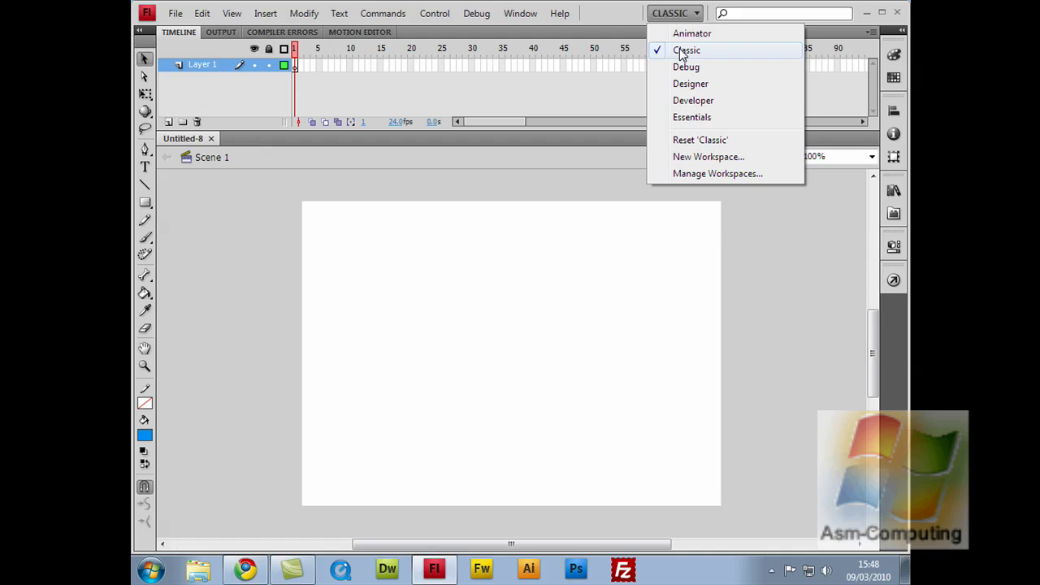
# - Draw a blue square near the stage's upper left with the Rectangle tool
pyautogui.click(488, 165)
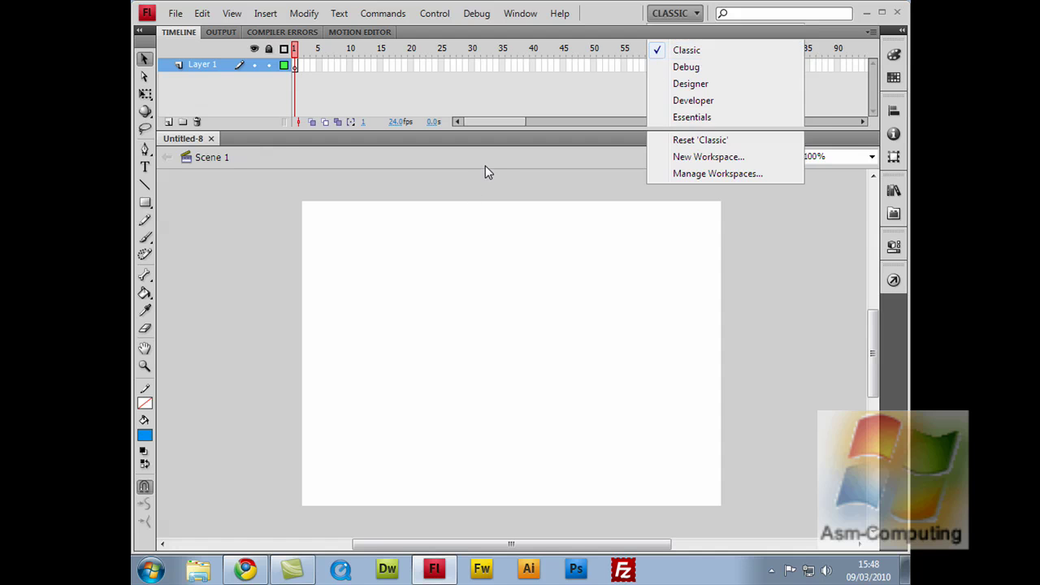
pyautogui.click(145, 204)
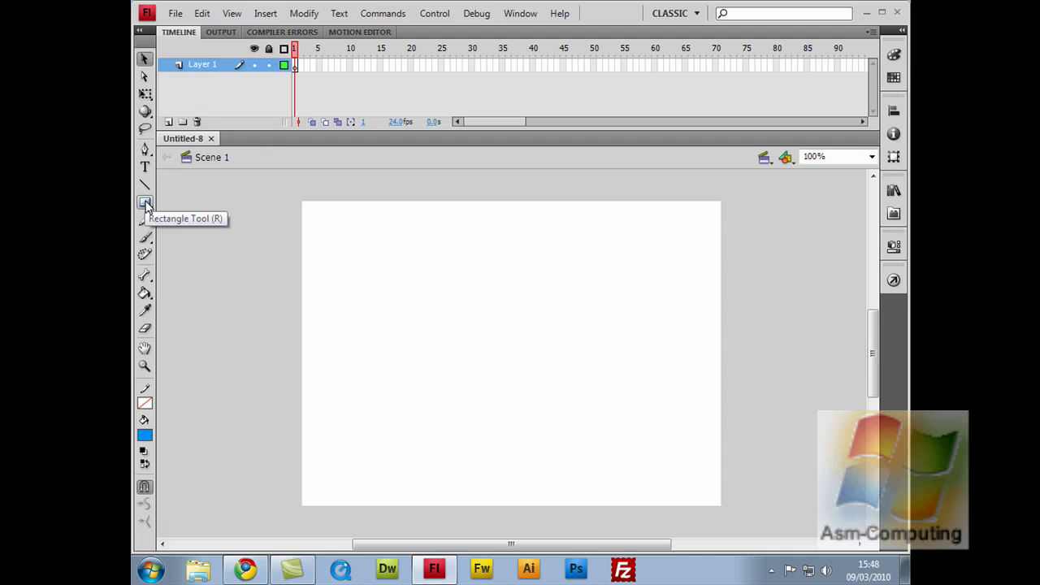
pyautogui.click(145, 203)
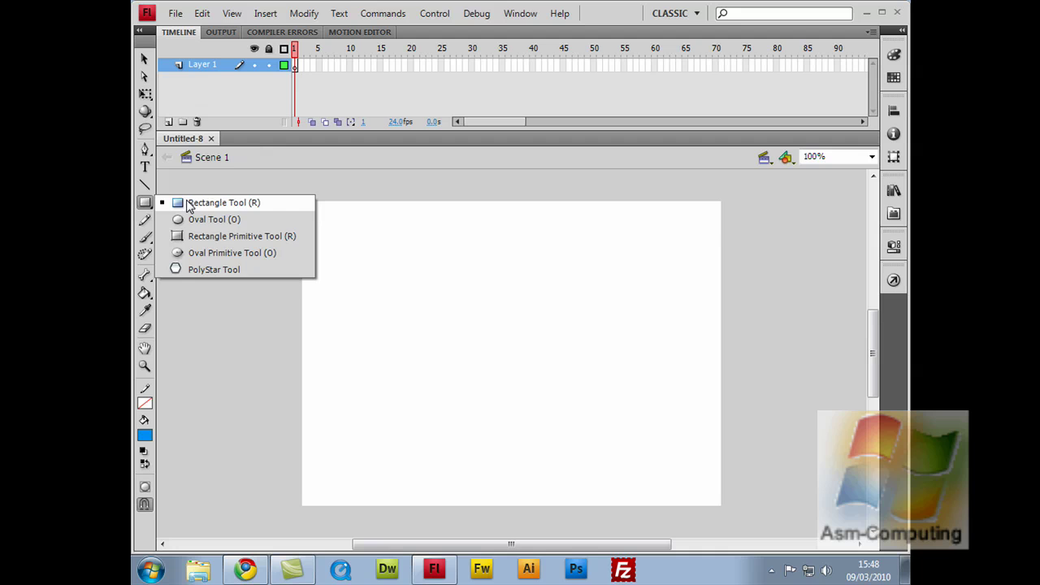
pyautogui.click(187, 202)
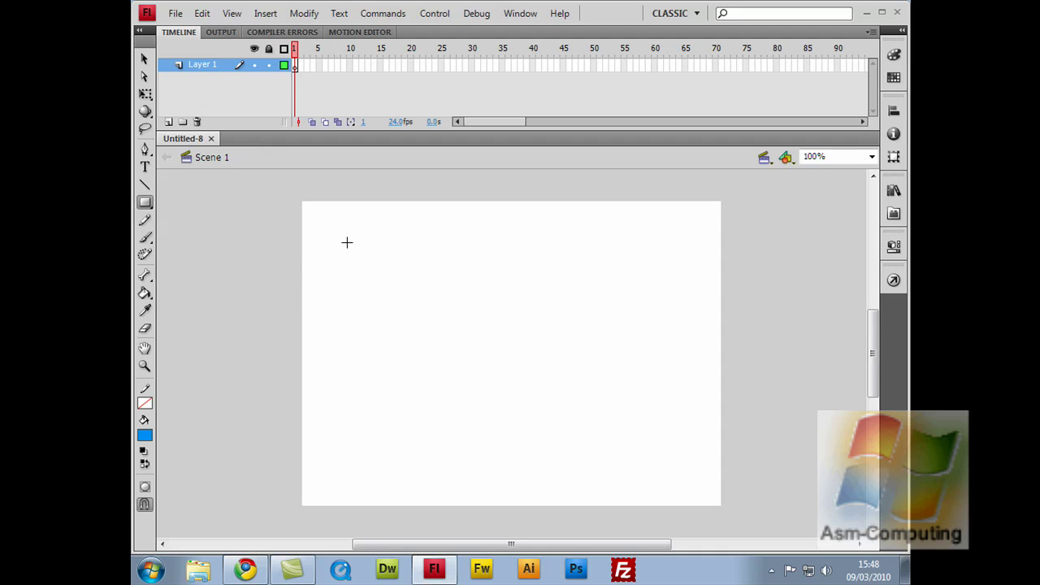
pyautogui.moveTo(341, 244); pyautogui.dragTo(431, 333)
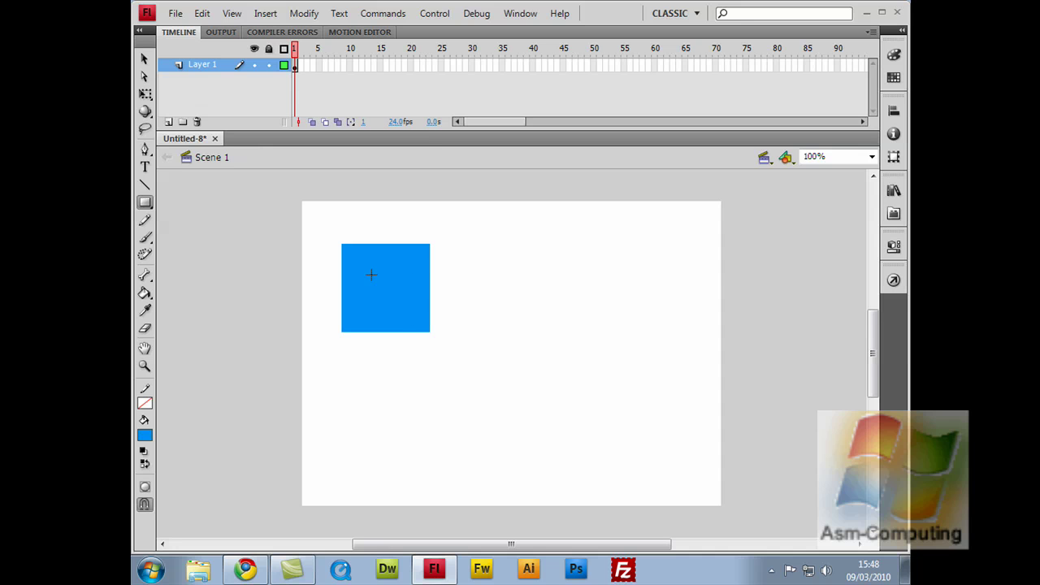
pyautogui.click(144, 58)
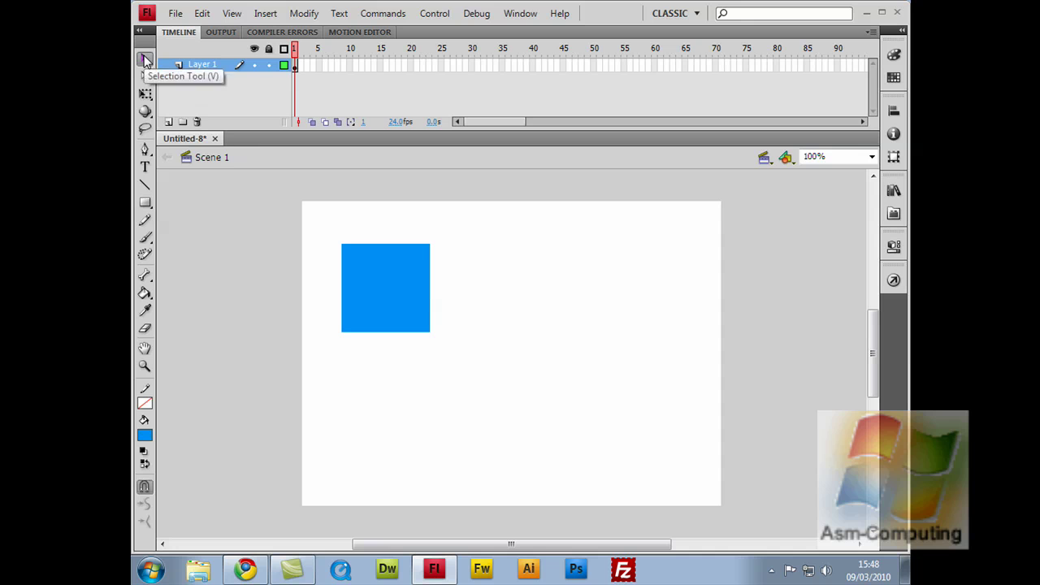
# - Convert the blue square into a Movie Clip symbol named 'square'
pyautogui.rightClick(390, 286)
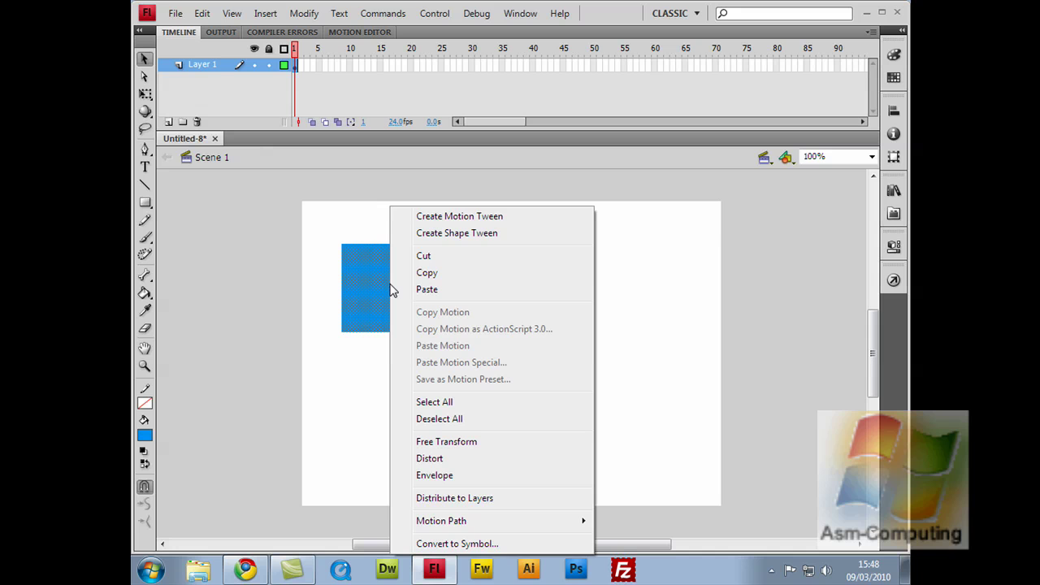
pyautogui.click(448, 544)
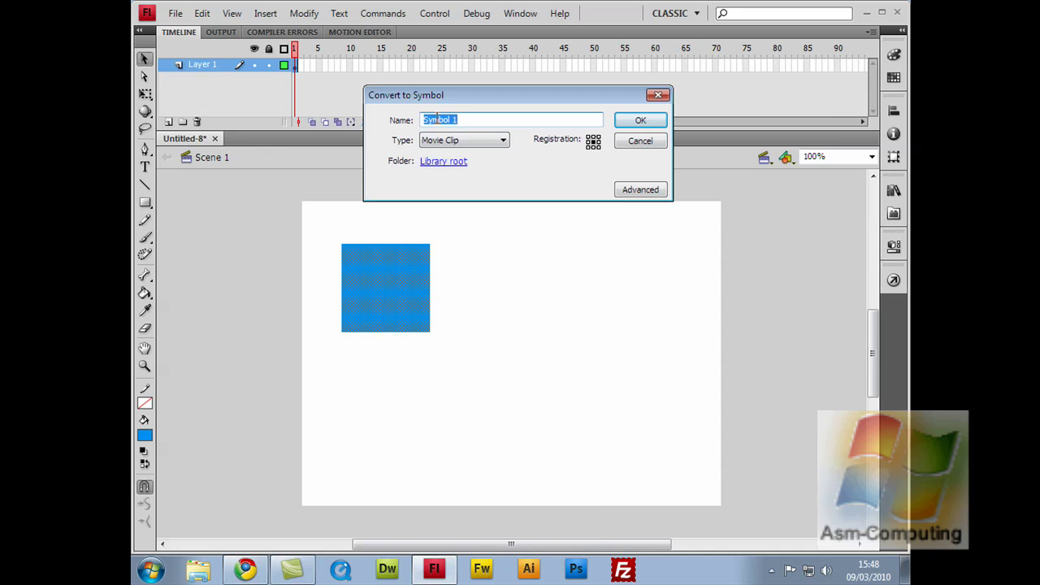
pyautogui.write('square')
pyautogui.press('Tab')
pyautogui.click(589, 143)
pyautogui.click(653, 121)
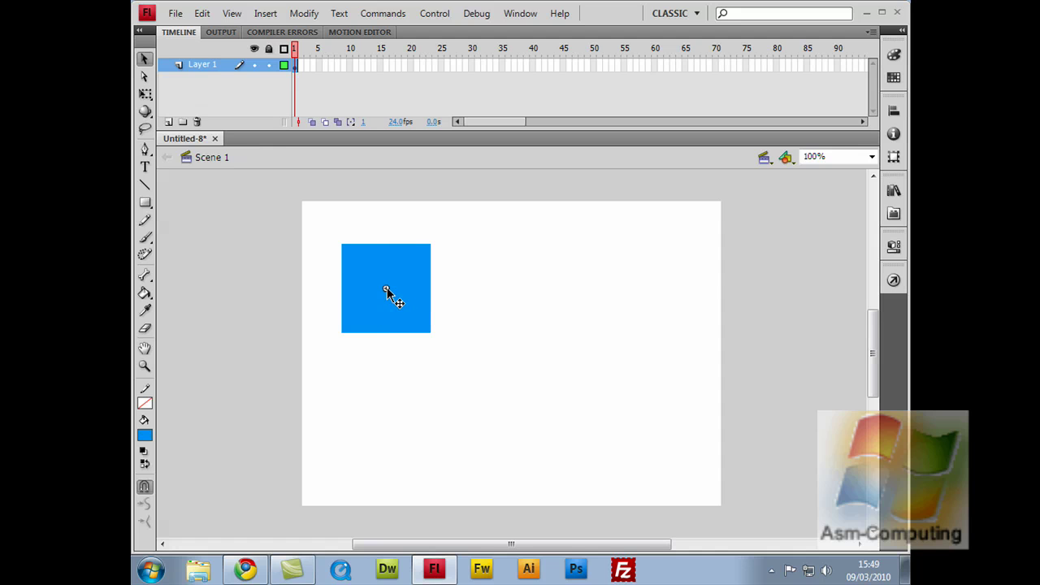
pyautogui.doubleClick(386, 288)
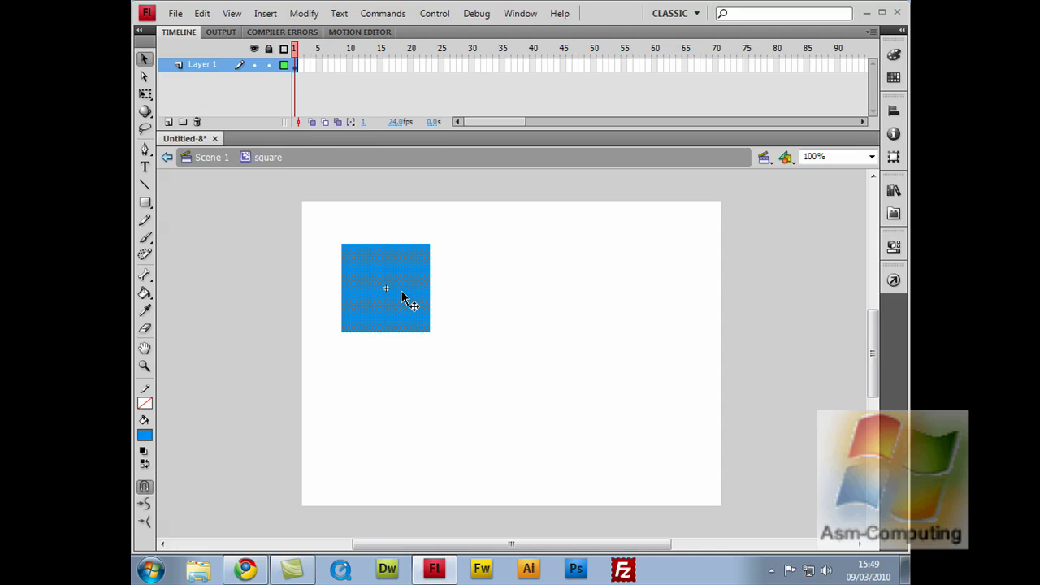
pyautogui.doubleClick(467, 281)
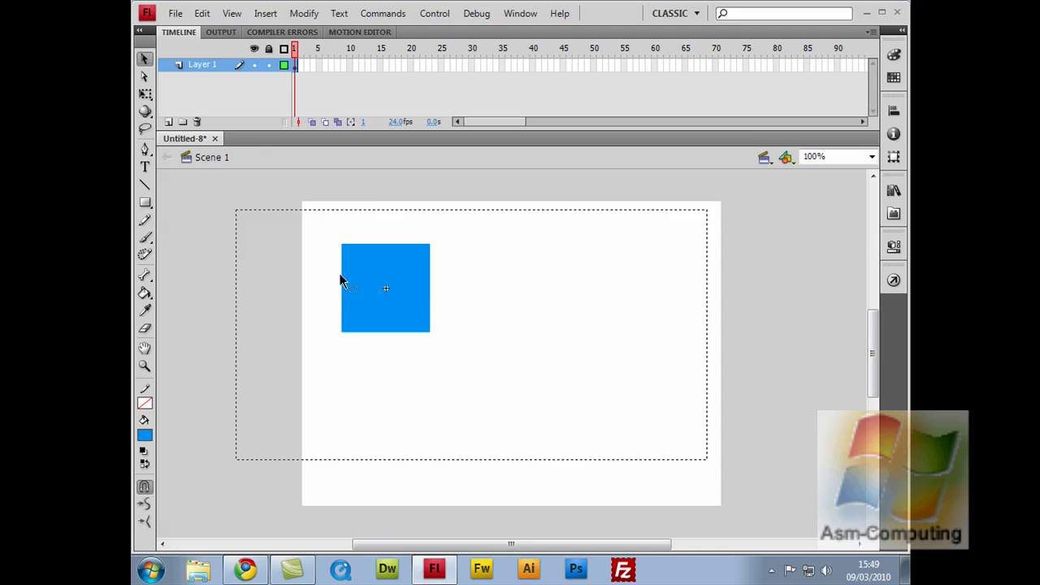
pyautogui.click(372, 268)
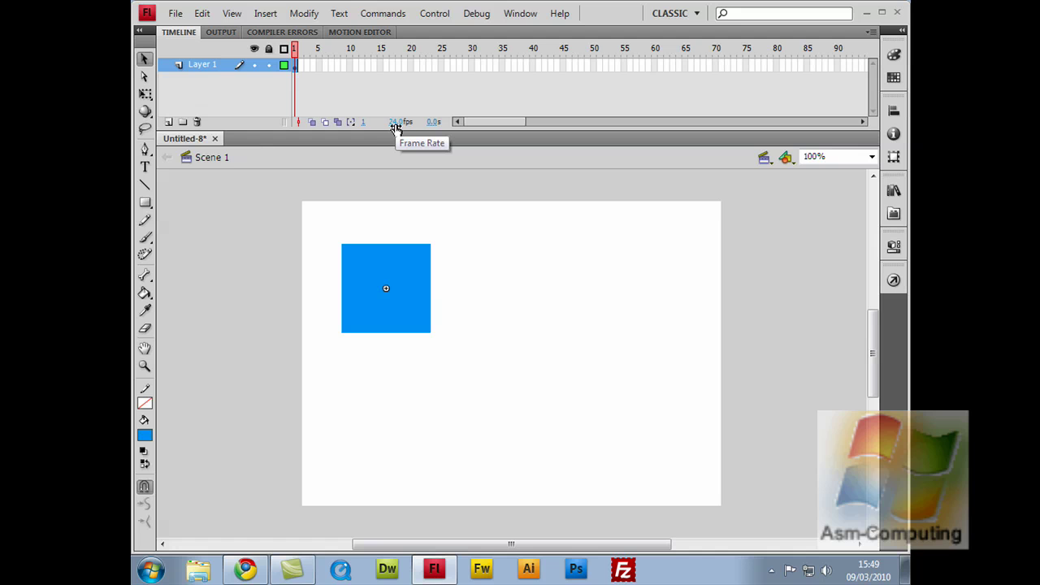
# - Change the document frame rate from 24 to 30 fps
pyautogui.click(395, 123)
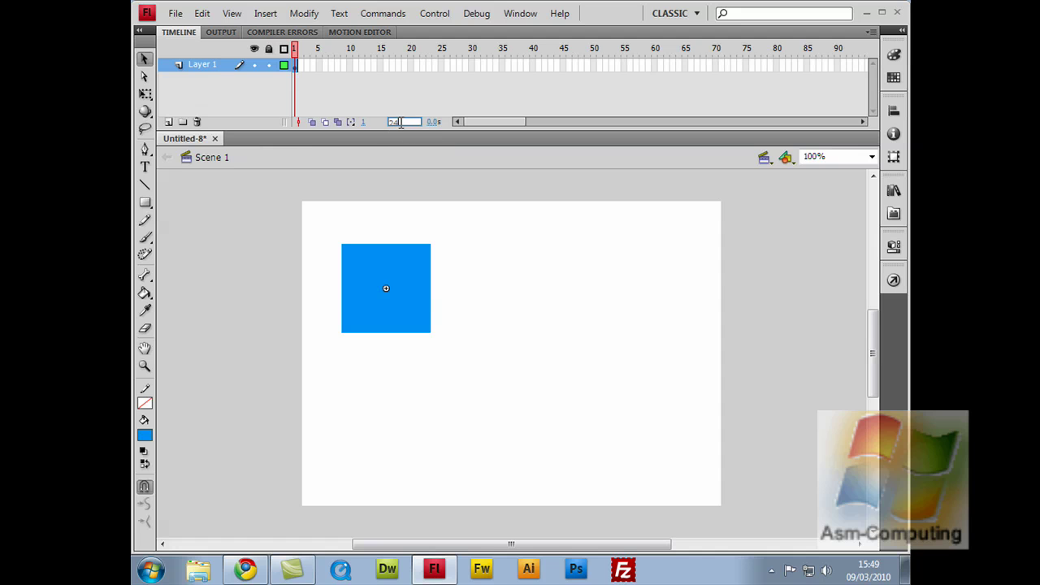
pyautogui.doubleClick(393, 122)
pyautogui.write('30')
pyautogui.press('Return')
# - Try a keyframe at frame 25 with a motion tween, then undo them
pyautogui.click(383, 292)
pyautogui.click(441, 65)
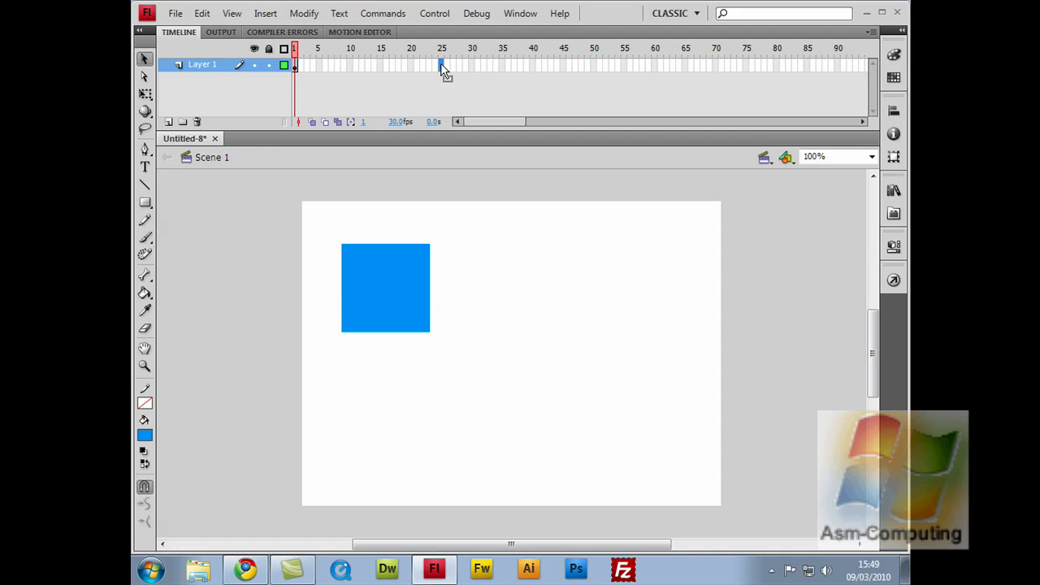
pyautogui.press('F6')
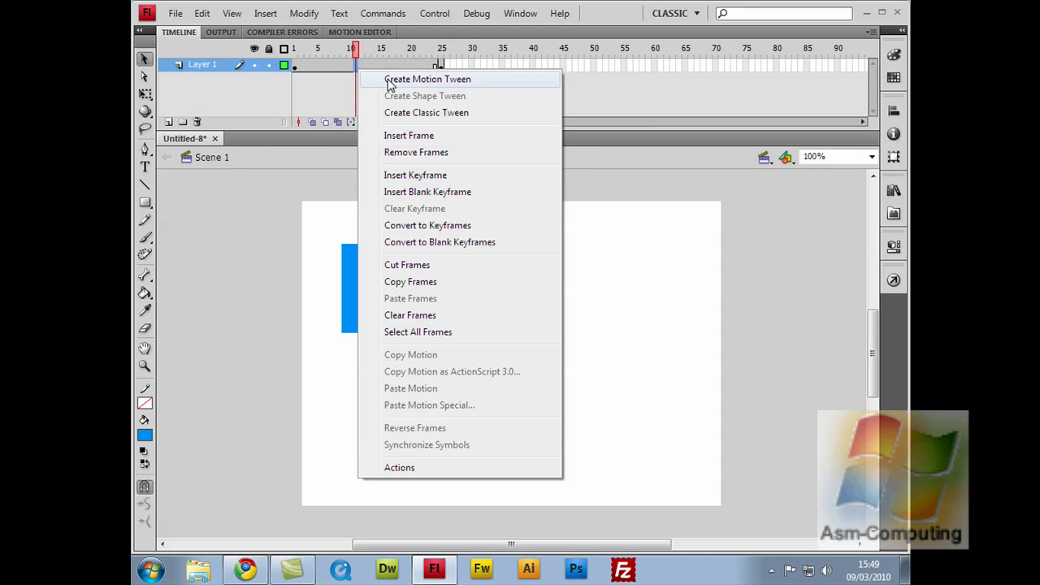
pyautogui.click(390, 78)
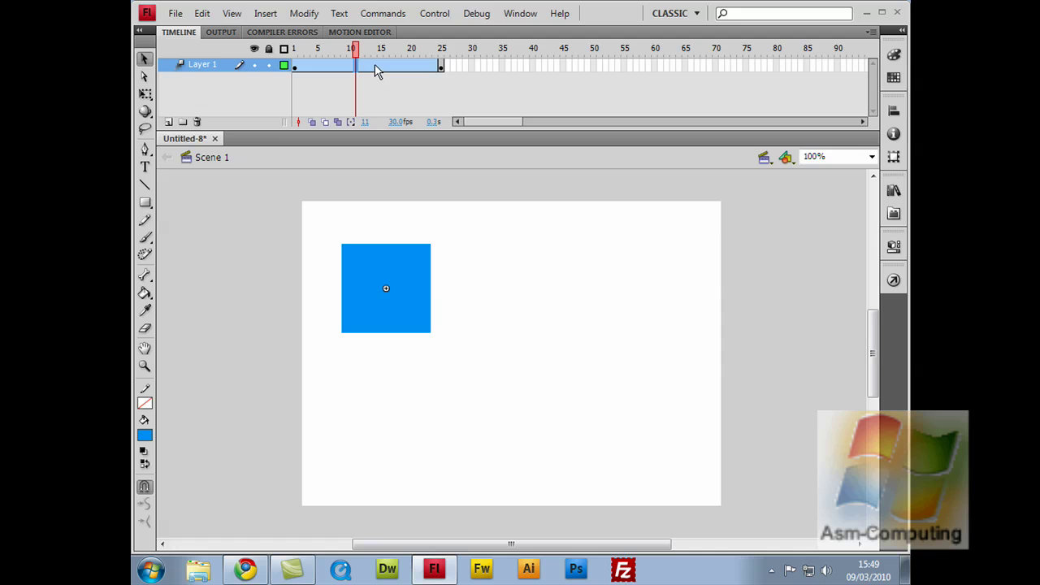
pyautogui.press('Return')
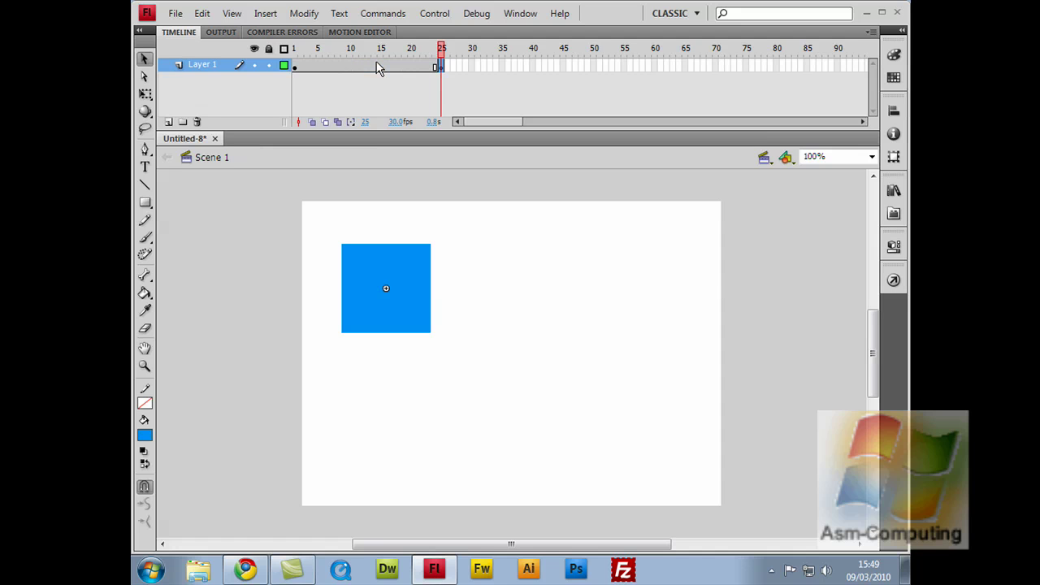
pyautogui.hotkey('ctrl', 'z')
# - Apply a motion tween to the square on frame 1, extending Layer 1 to 30 frames
pyautogui.click(379, 65)
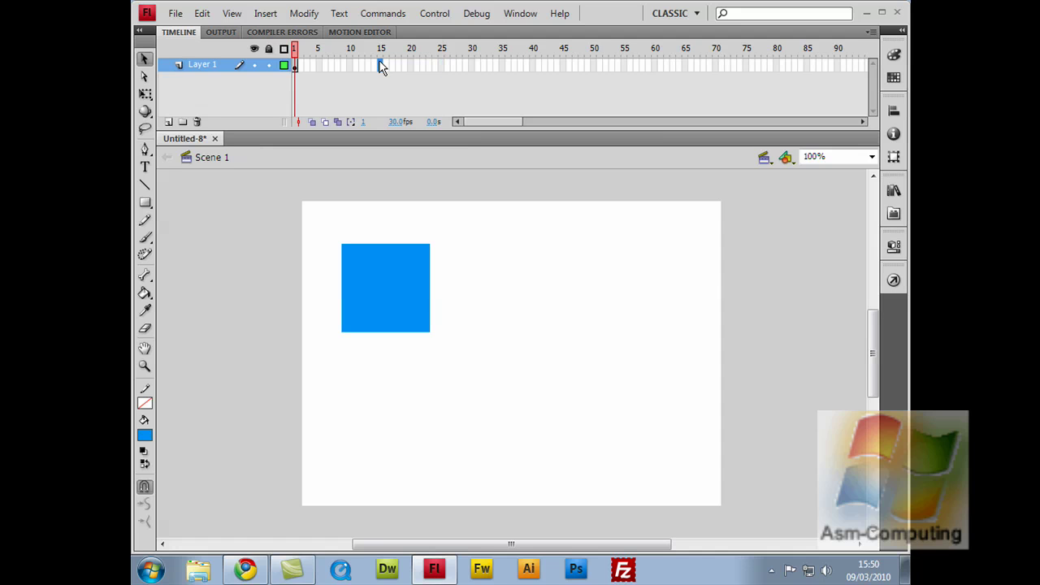
pyautogui.click(295, 68)
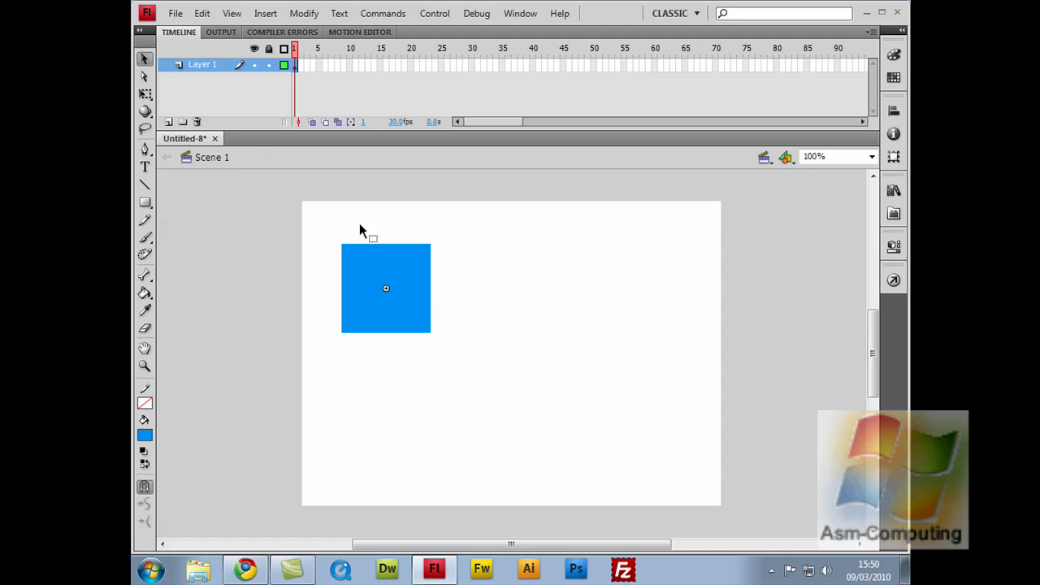
pyautogui.rightClick(388, 285)
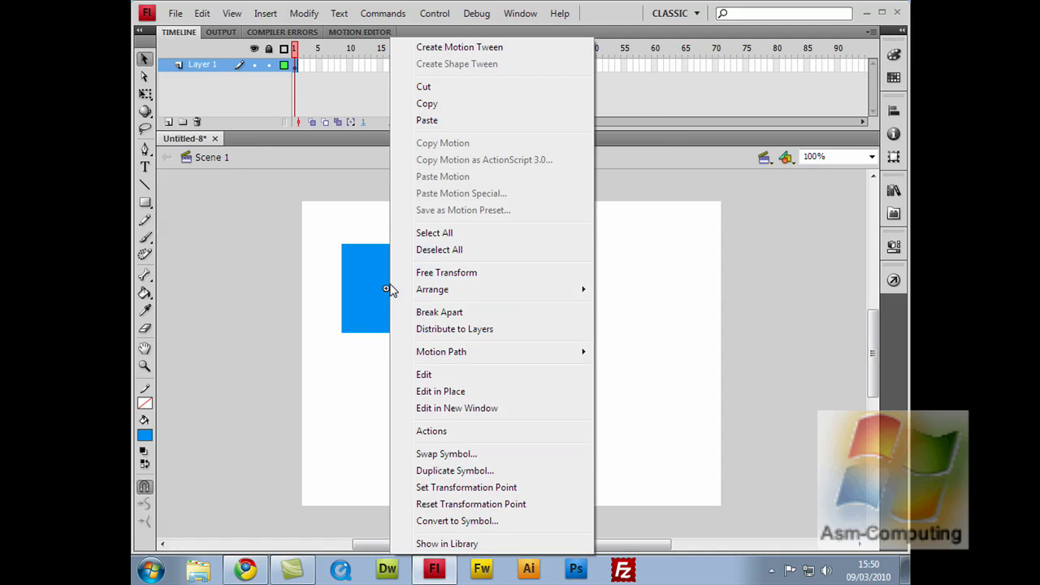
pyautogui.click(430, 48)
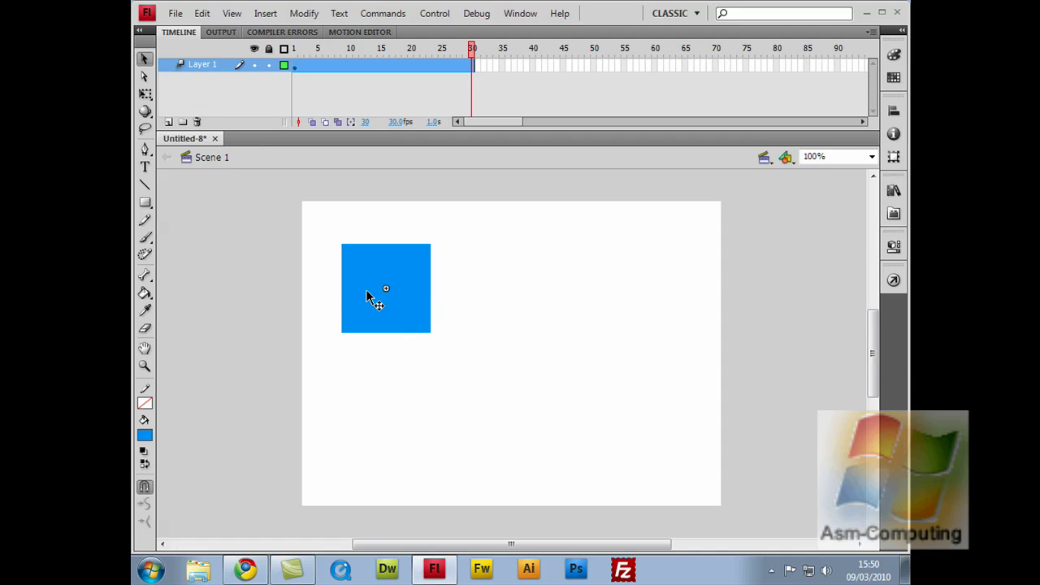
# - Drag the square to the stage's right side on frame 30
pyautogui.moveTo(366, 293); pyautogui.dragTo(644, 291)
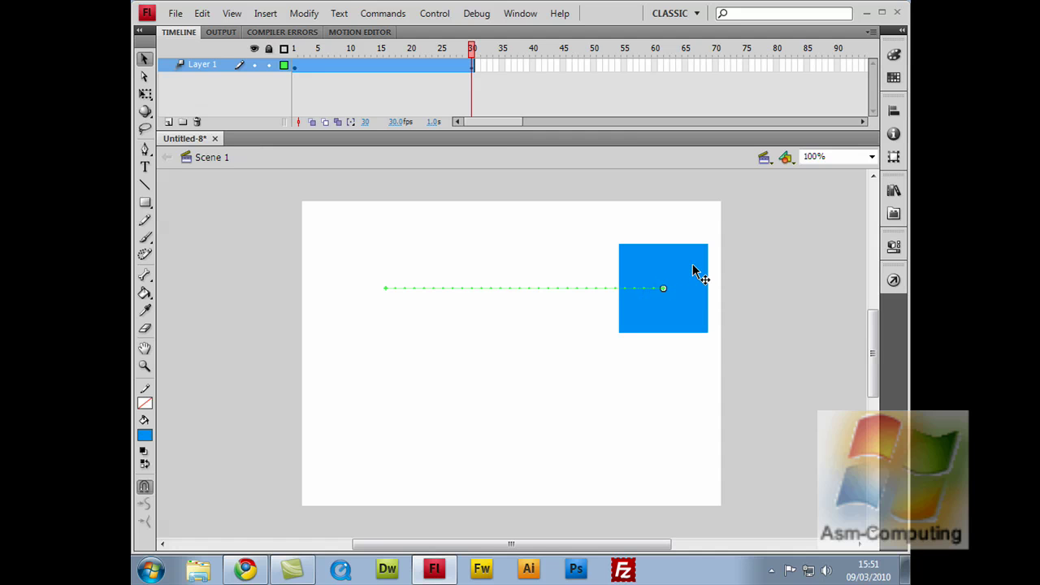
# - Test the movie with Ctrl+Enter to export and play the SWF
pyautogui.hotkey('ctrl', 'Return')
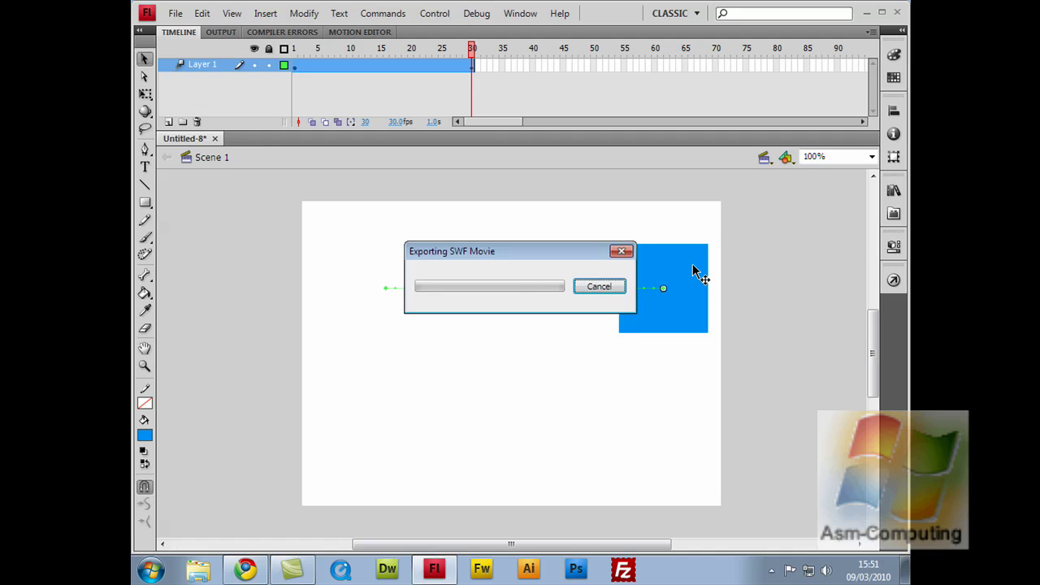